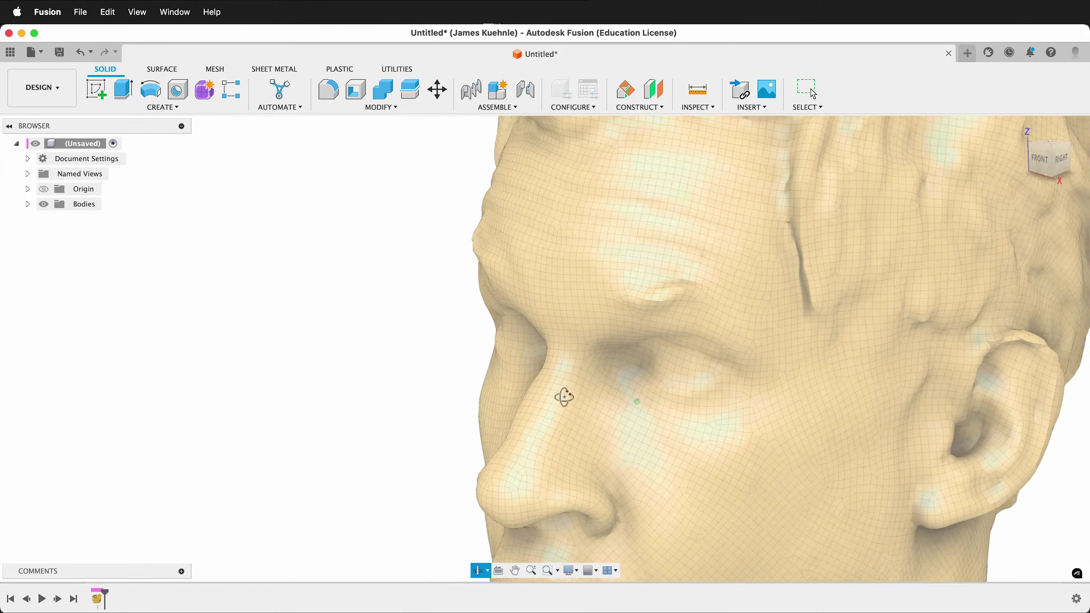
# Step: Convert the bust's quad mesh to T-Splines and view it from three-quarters
pyautogui.keyDown('shift'); pyautogui.moveTo(565, 395); pyautogui.dragTo(689, 366, button='middle'); pyautogui.keyUp('shift')
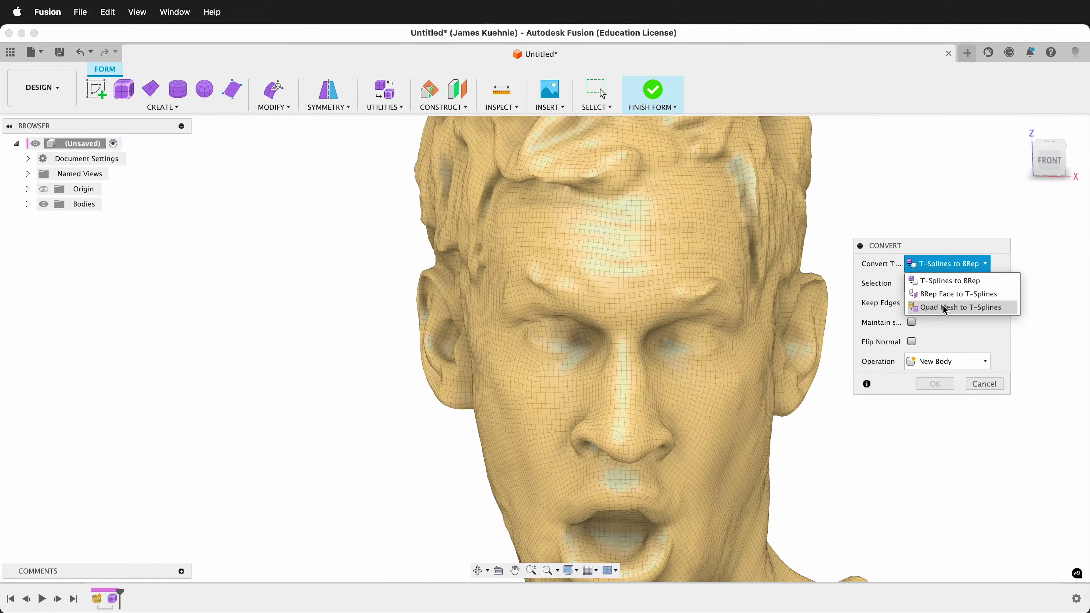
pyautogui.click(946, 308)
pyautogui.click(704, 279)
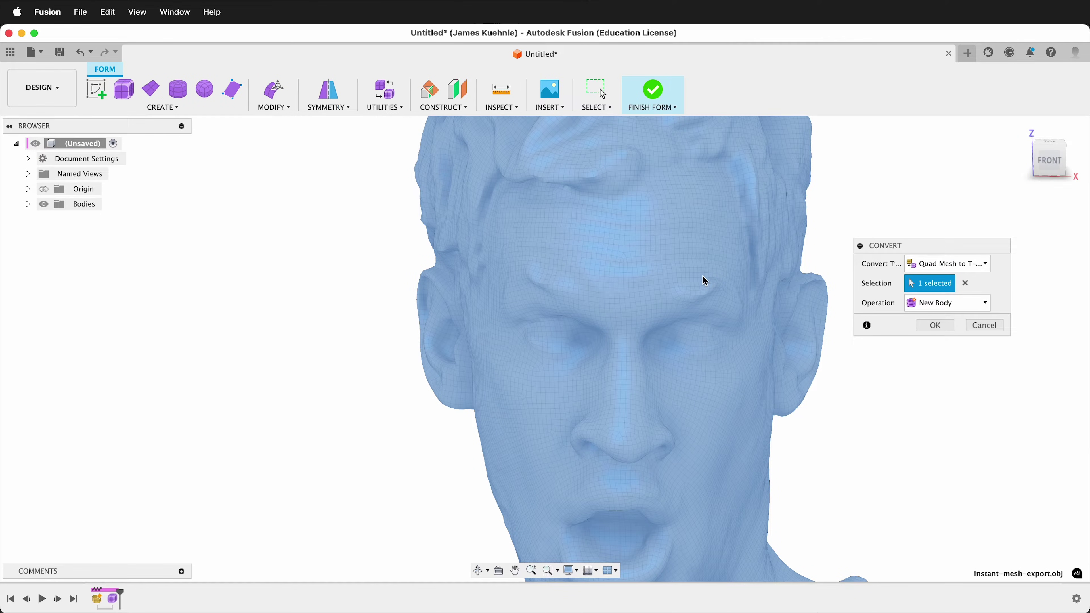
pyautogui.click(925, 328)
pyautogui.keyDown('shift'); pyautogui.moveTo(920, 334); pyautogui.dragTo(863, 451, button='middle'); pyautogui.keyUp('shift')
# Step: Finish the form, then reopen Repair Body to inspect topology errors and exit
pyautogui.click(650, 99)
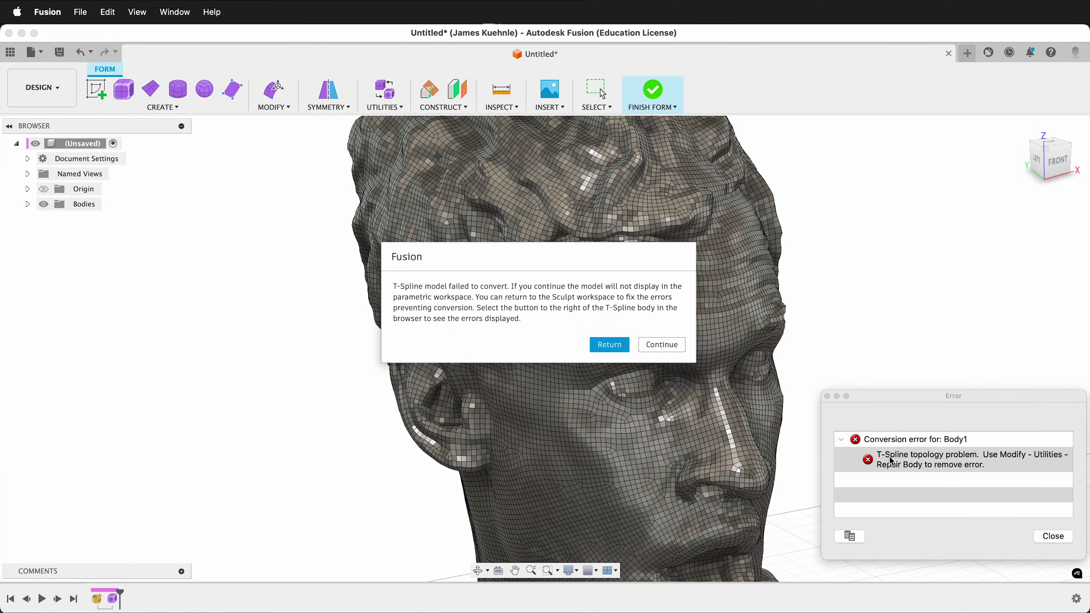
pyautogui.click(609, 345)
pyautogui.click(828, 396)
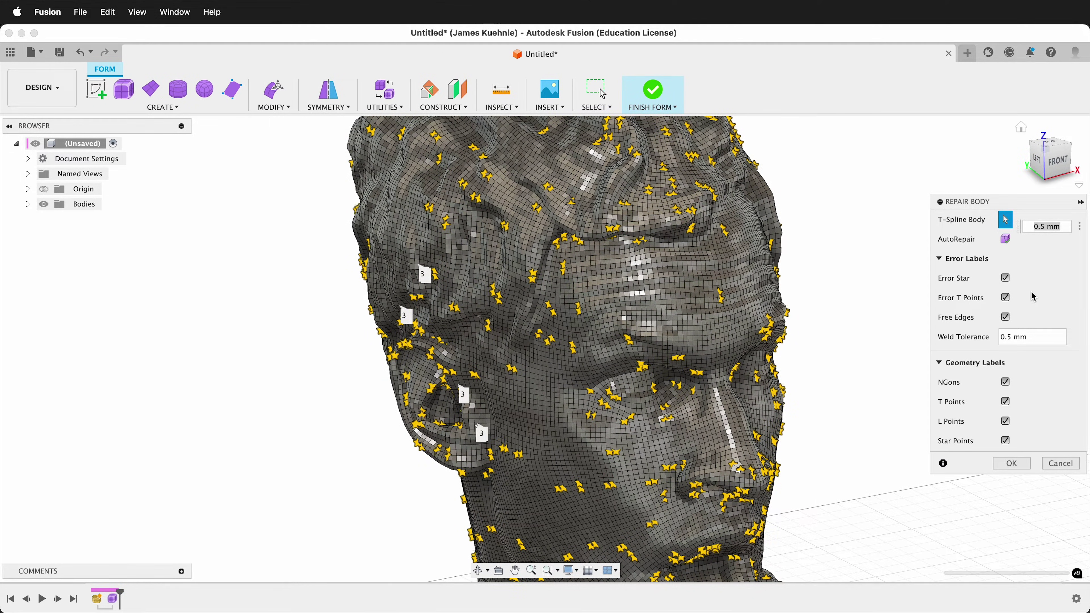
pyautogui.press('Return')
pyautogui.keyDown('shift'); pyautogui.moveTo(840, 408); pyautogui.dragTo(803, 375, button='middle'); pyautogui.keyUp('shift')
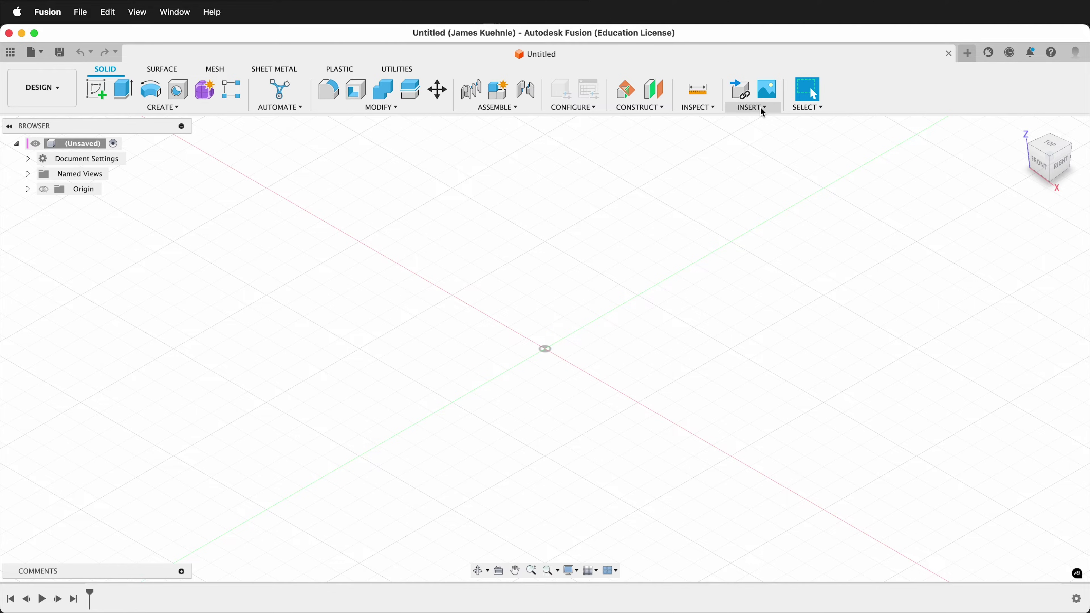
# Step: Insert the mesh file instant-mesh-export.obj
pyautogui.click(760, 106)
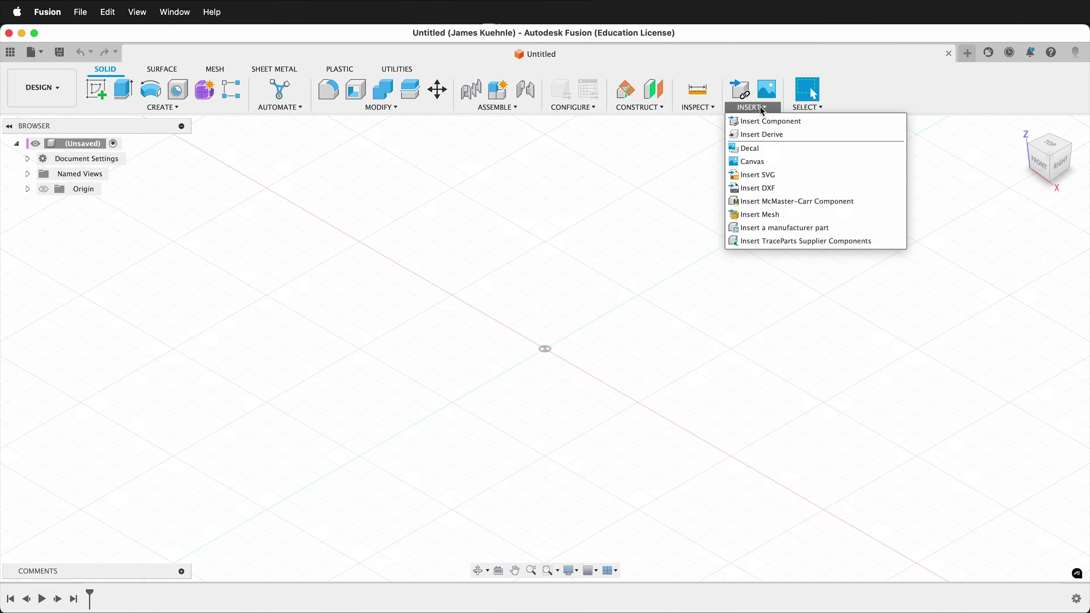
pyautogui.click(787, 217)
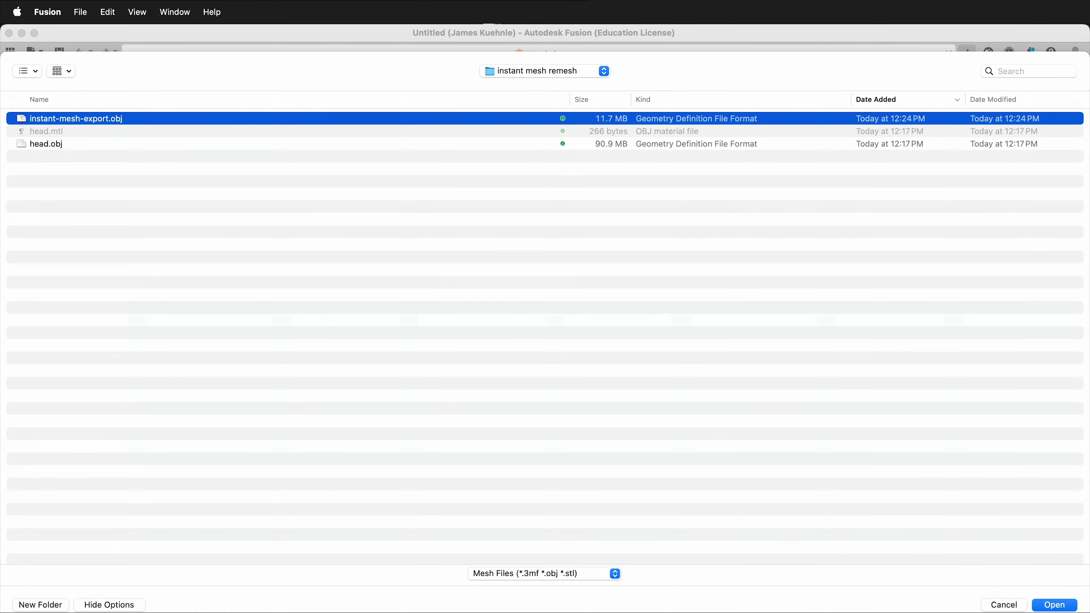
pyautogui.click(1055, 605)
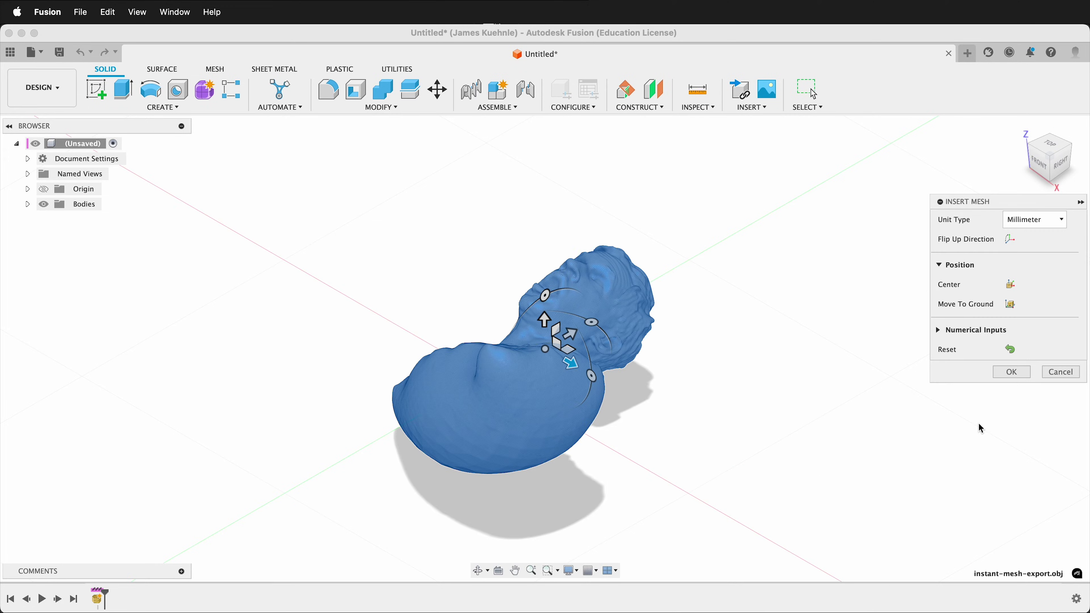
# Step: Set the mesh units to Meter, flip it upright, centre it and move it to ground
pyautogui.moveTo(1002, 208); pyautogui.dragTo(766, 269)
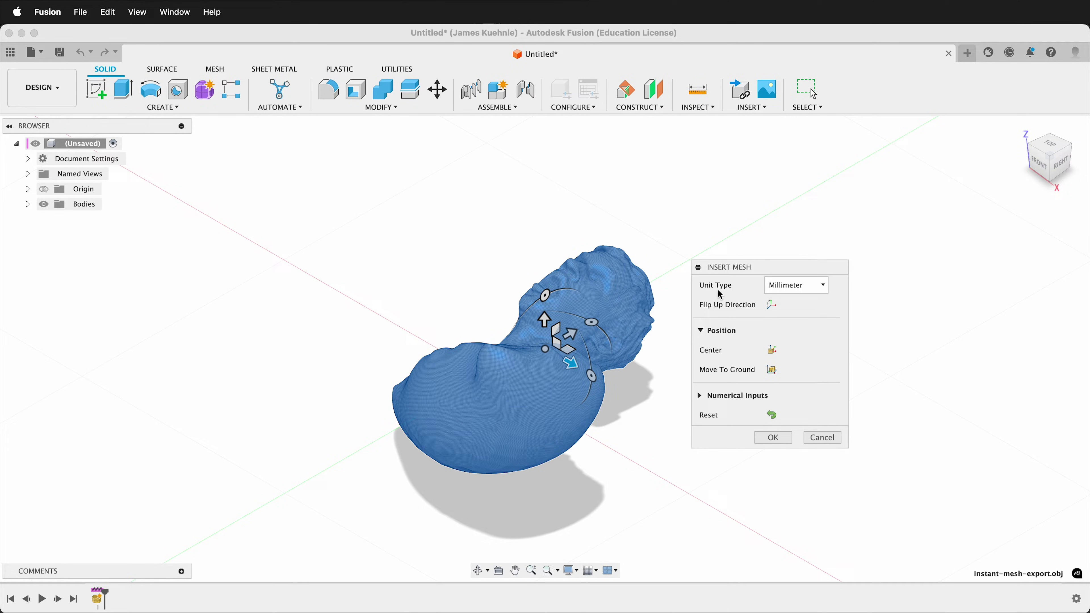
pyautogui.click(812, 289)
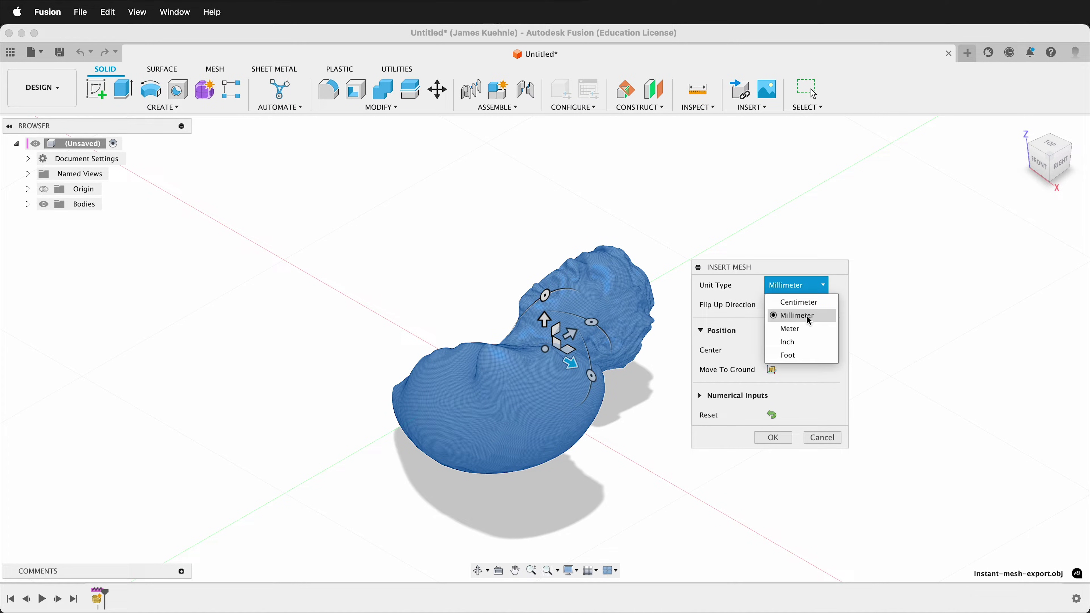
pyautogui.click(806, 332)
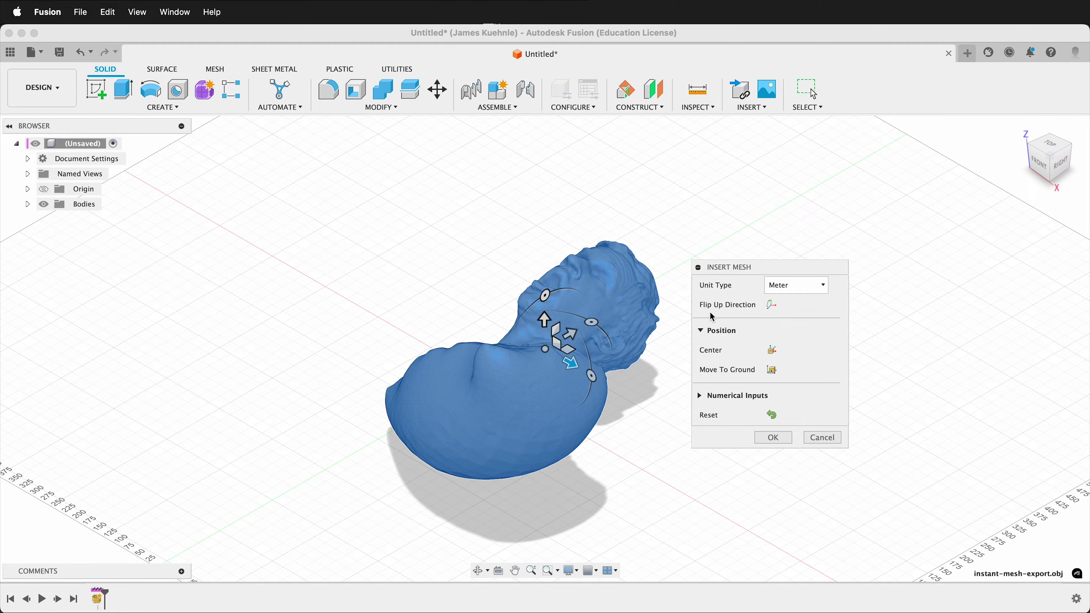
pyautogui.click(772, 306)
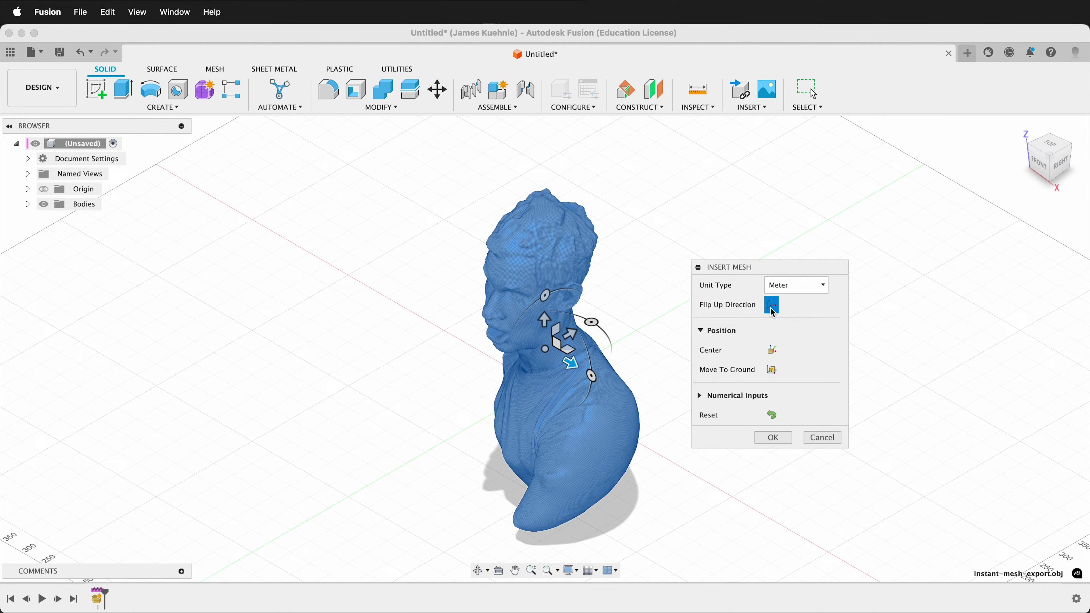
pyautogui.click(773, 349)
pyautogui.click(776, 380)
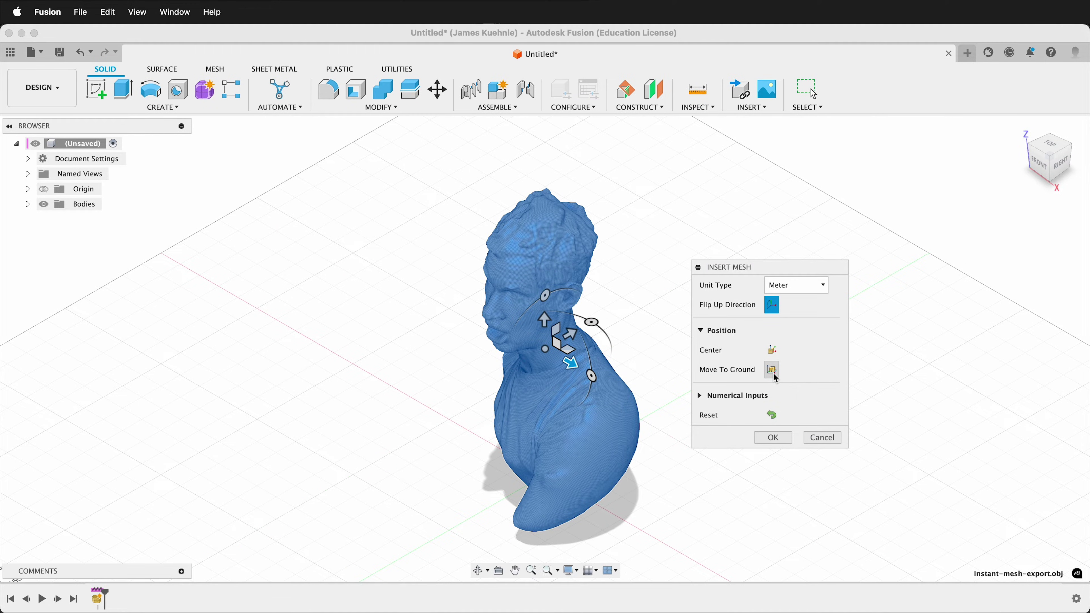
# Step: Finish the mesh insert and frame a frontal close-up of the bust's face
pyautogui.click(774, 438)
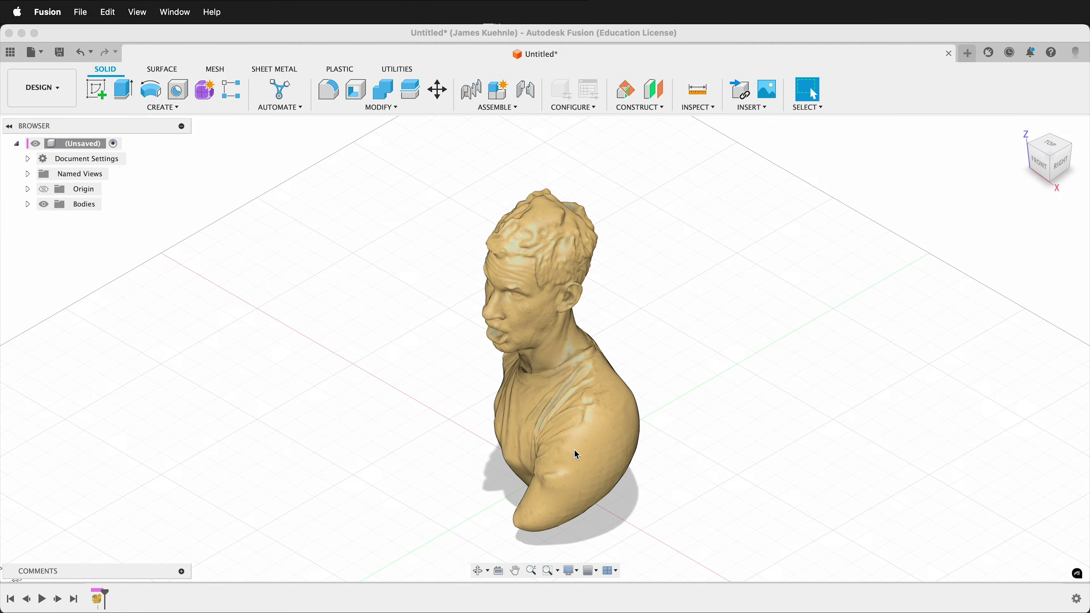
pyautogui.keyDown('shift'); pyautogui.moveTo(324, 449); pyautogui.dragTo(686, 426, button='middle'); pyautogui.keyUp('shift')
pyautogui.scroll(-5, 550, 224)
pyautogui.scroll(10, 552, 227)
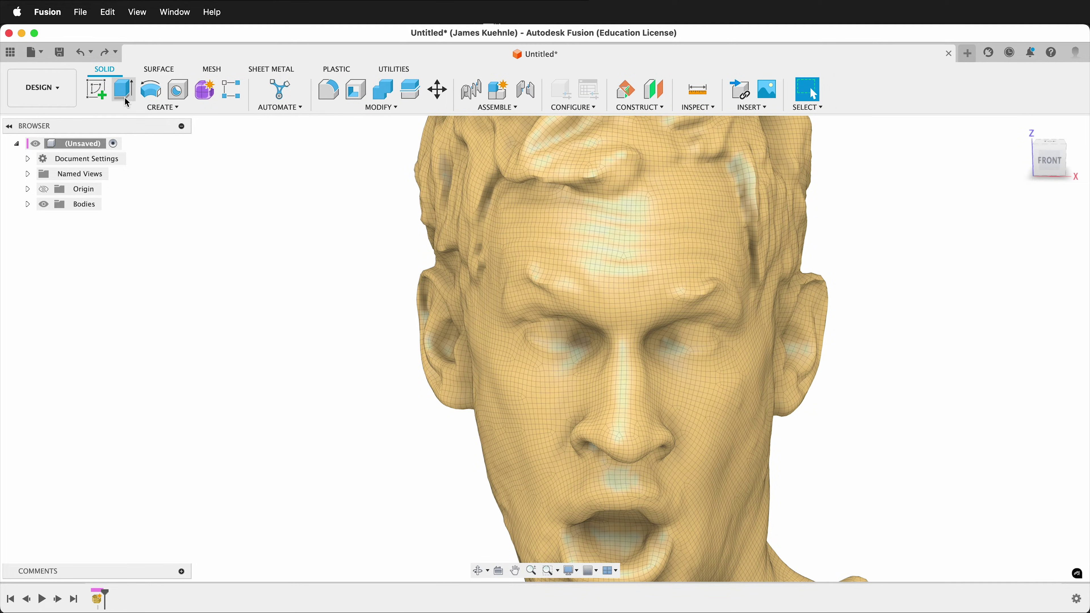
# Step: In the Form workspace, convert the bust's quad mesh into a new T-Spline body
pyautogui.click(204, 90)
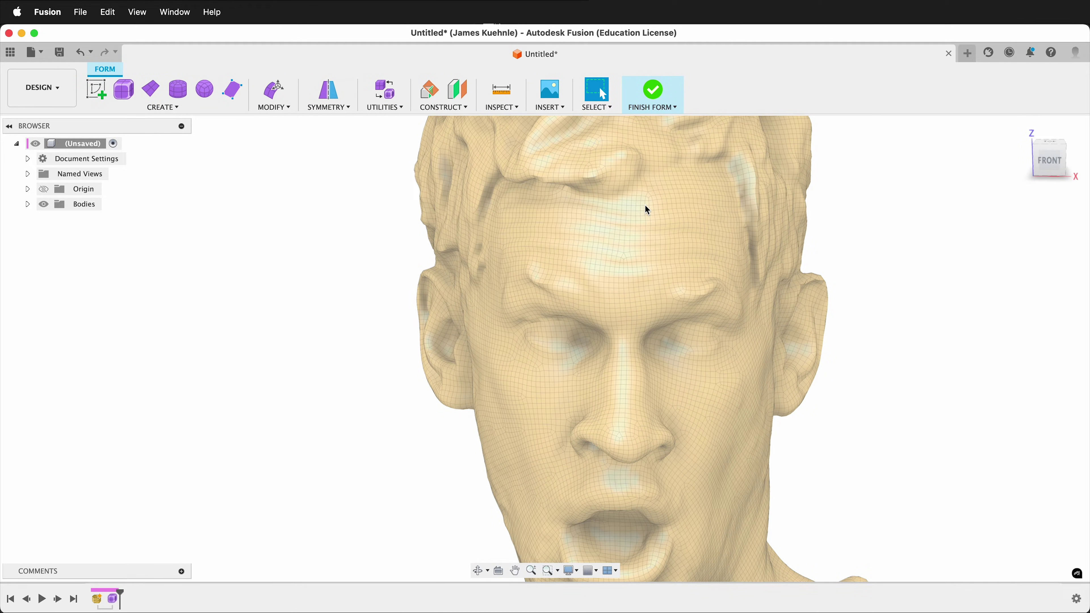
pyautogui.click(387, 106)
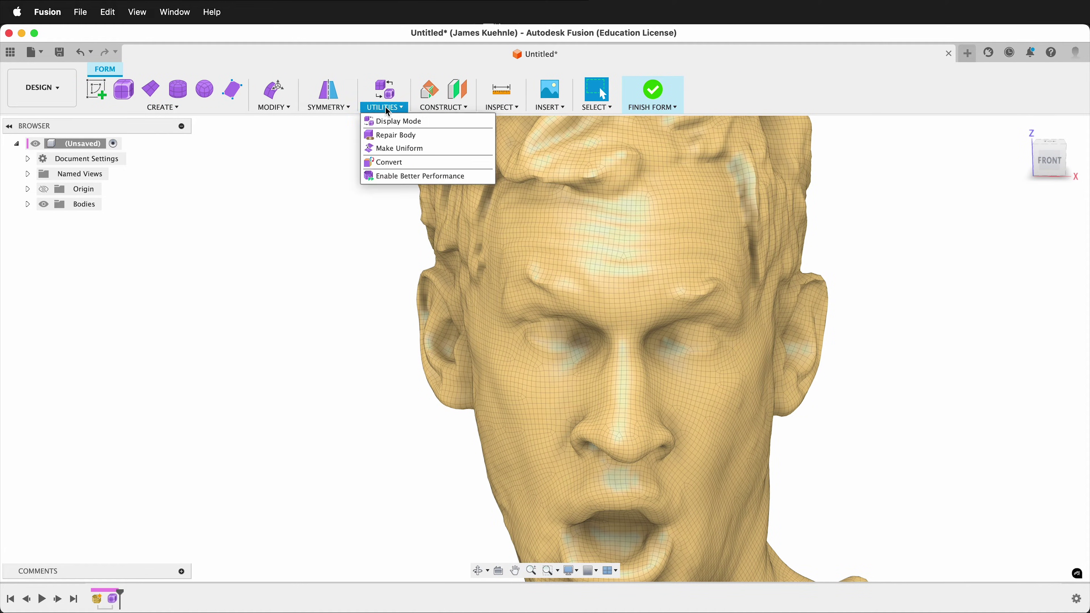
pyautogui.click(389, 163)
pyautogui.click(928, 267)
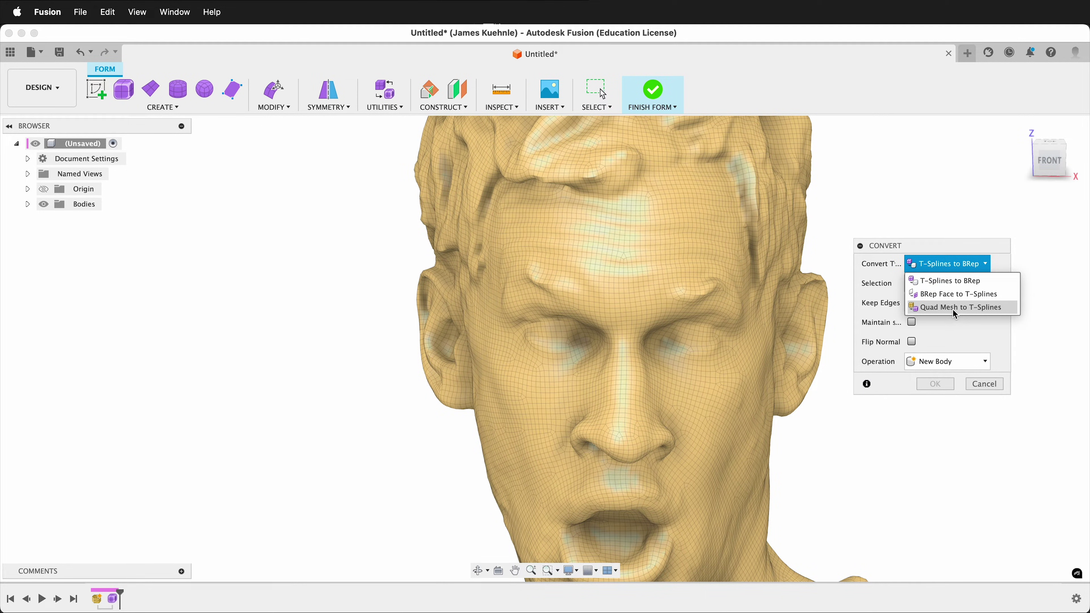
pyautogui.click(953, 309)
pyautogui.click(674, 283)
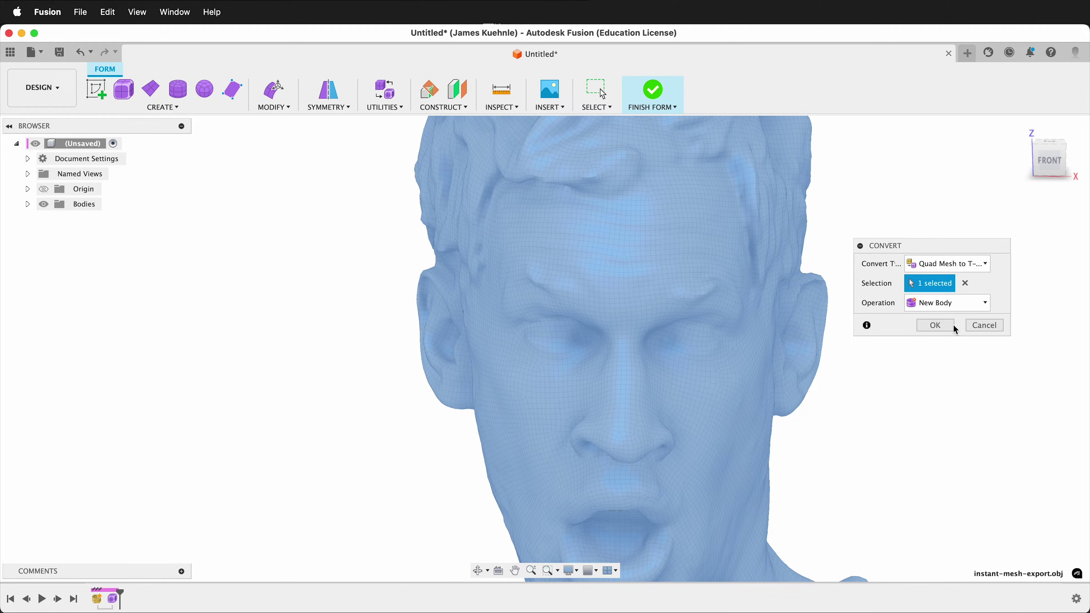
pyautogui.click(939, 326)
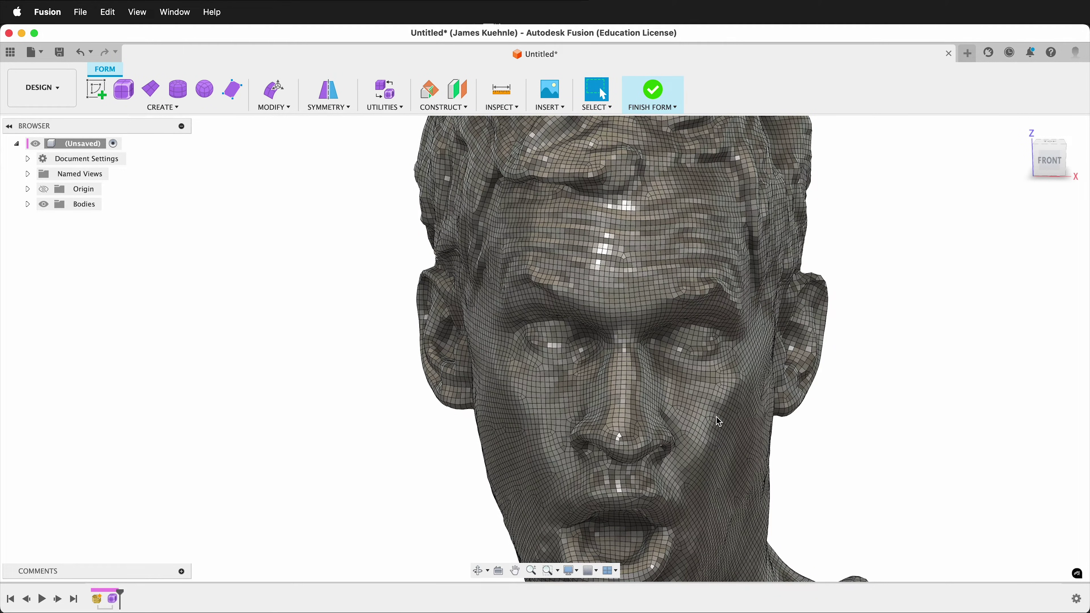
pyautogui.keyDown('shift'); pyautogui.moveTo(330, 309); pyautogui.dragTo(730, 429, button='middle'); pyautogui.keyUp('shift')
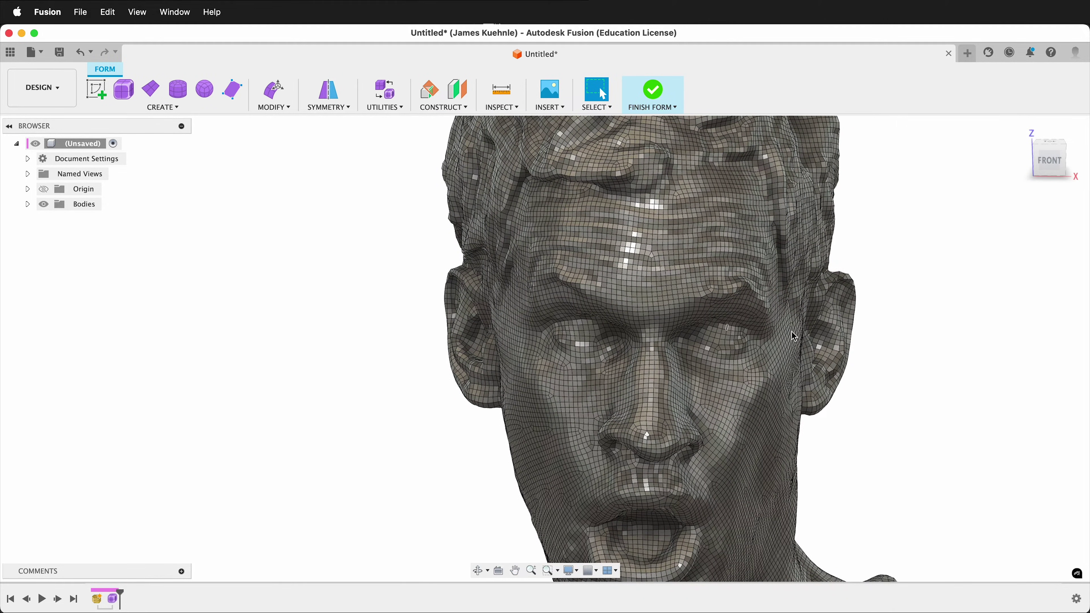
pyautogui.moveTo(918, 470); pyautogui.dragTo(877, 463, button='middle')
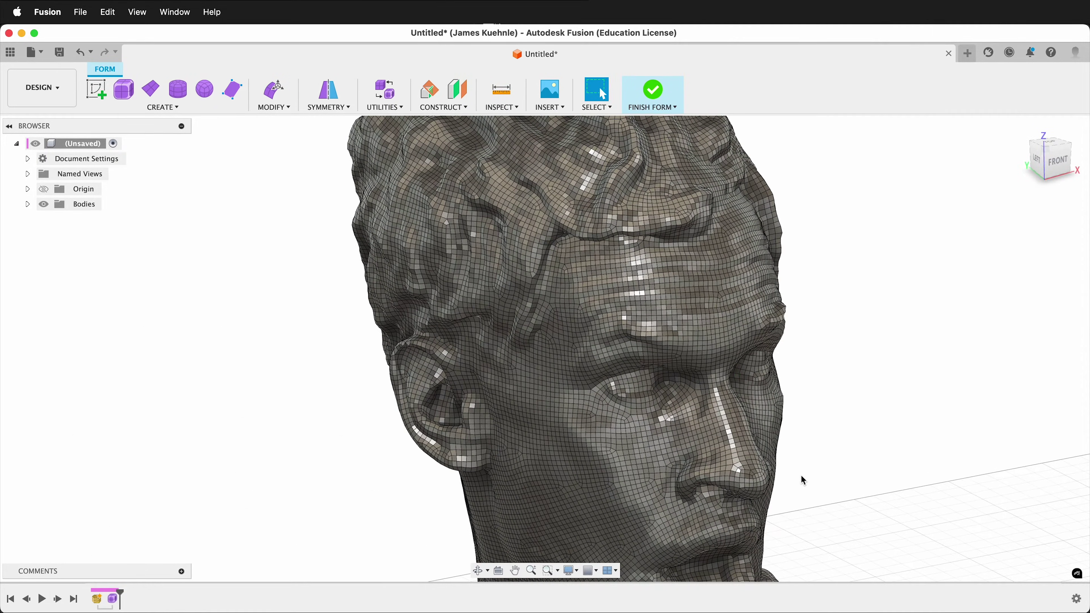
pyautogui.click(648, 96)
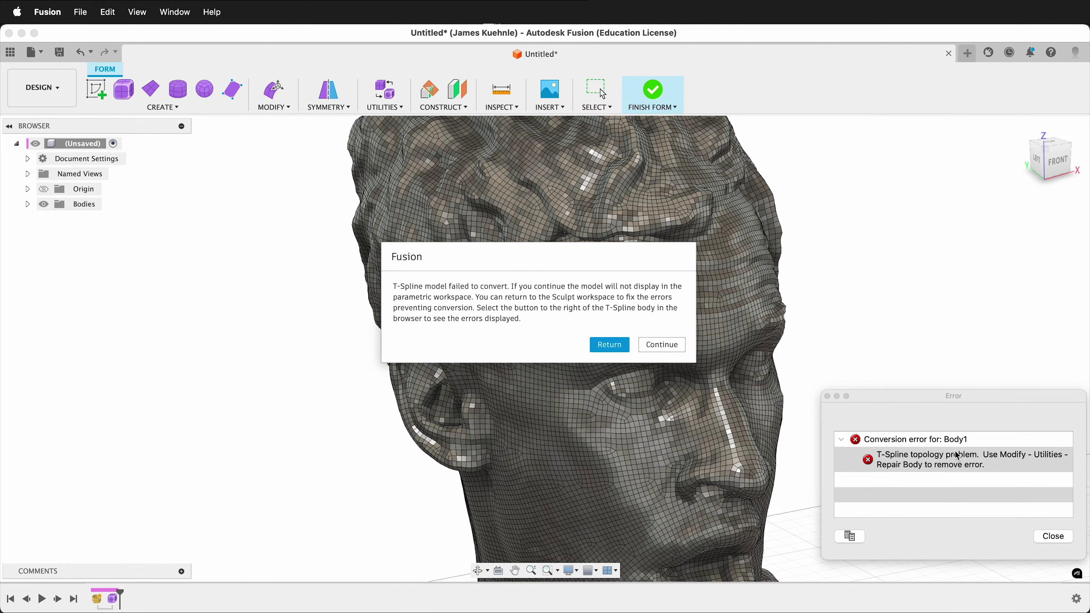
pyautogui.click(618, 346)
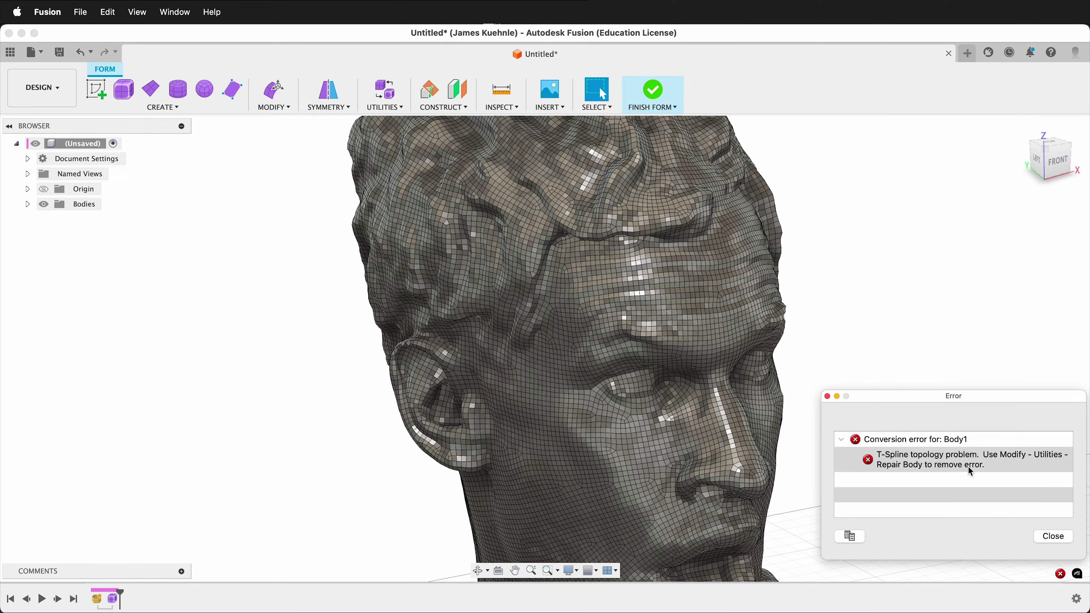
pyautogui.click(827, 397)
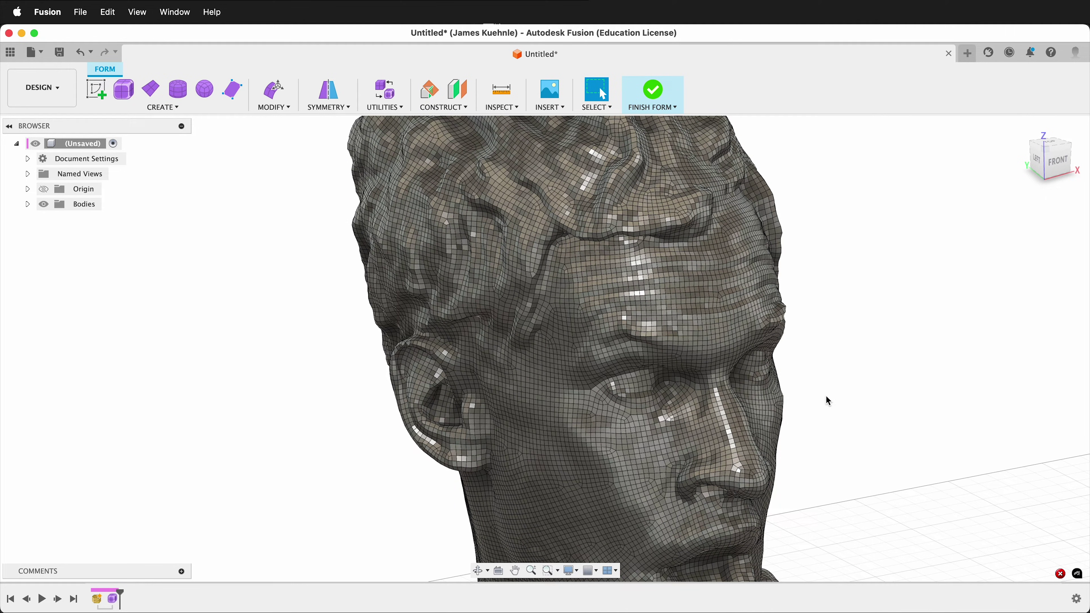
# Step: Run Repair Body AutoRepair on the head with a 0.5 mm weld tolerance
pyautogui.click(385, 95)
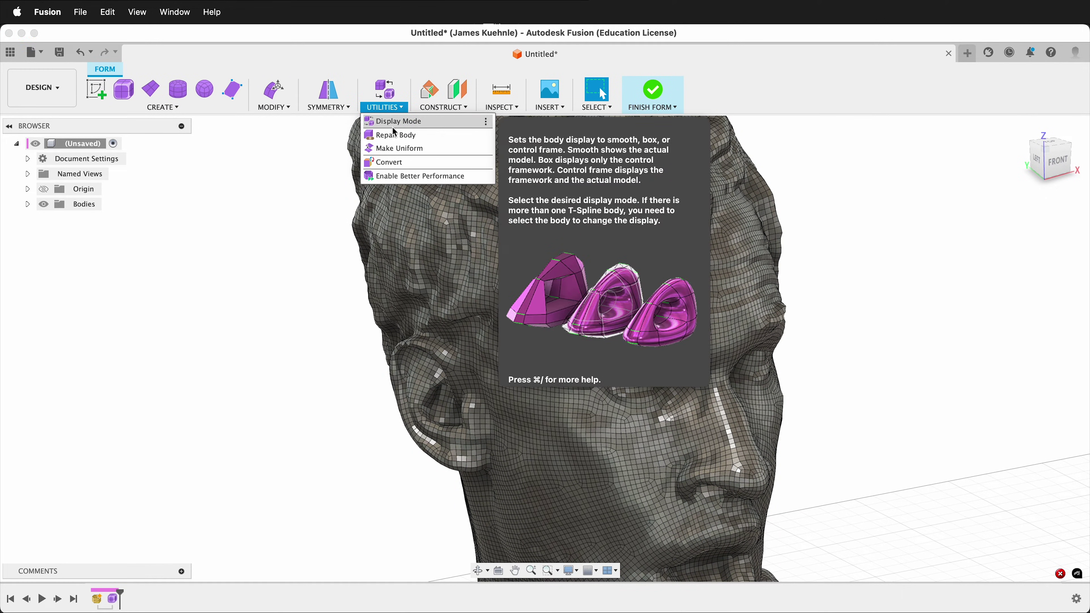
pyautogui.click(394, 138)
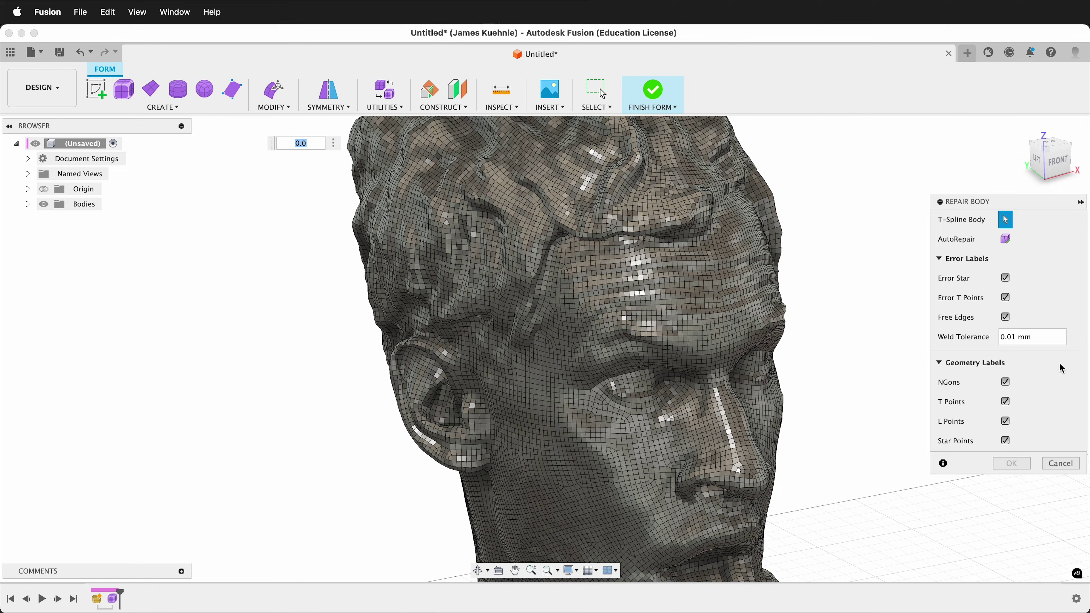
pyautogui.click(1014, 337)
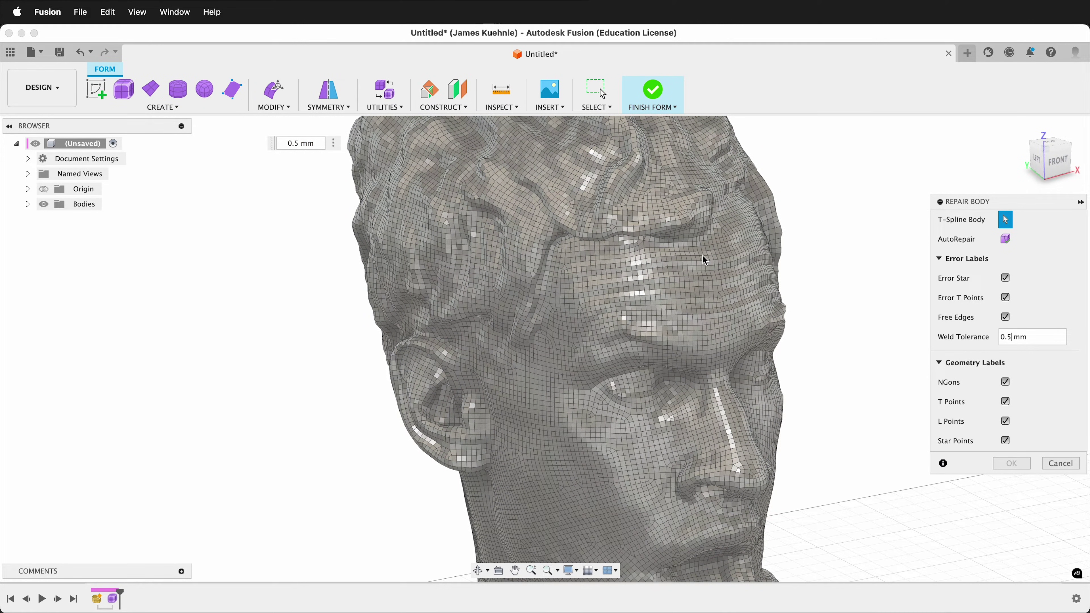
pyautogui.click(752, 280)
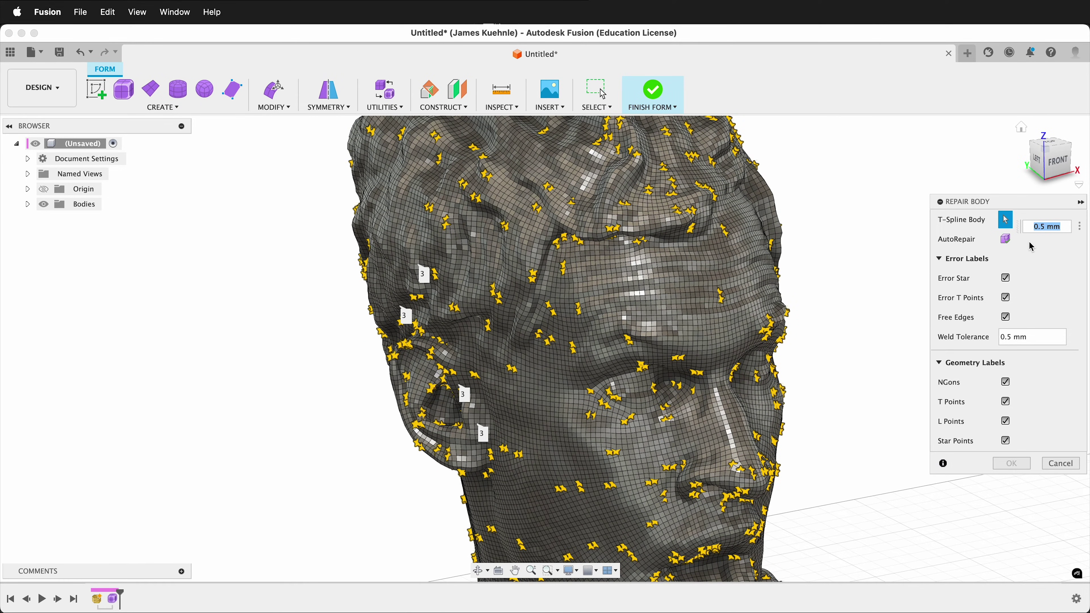
pyautogui.click(1007, 240)
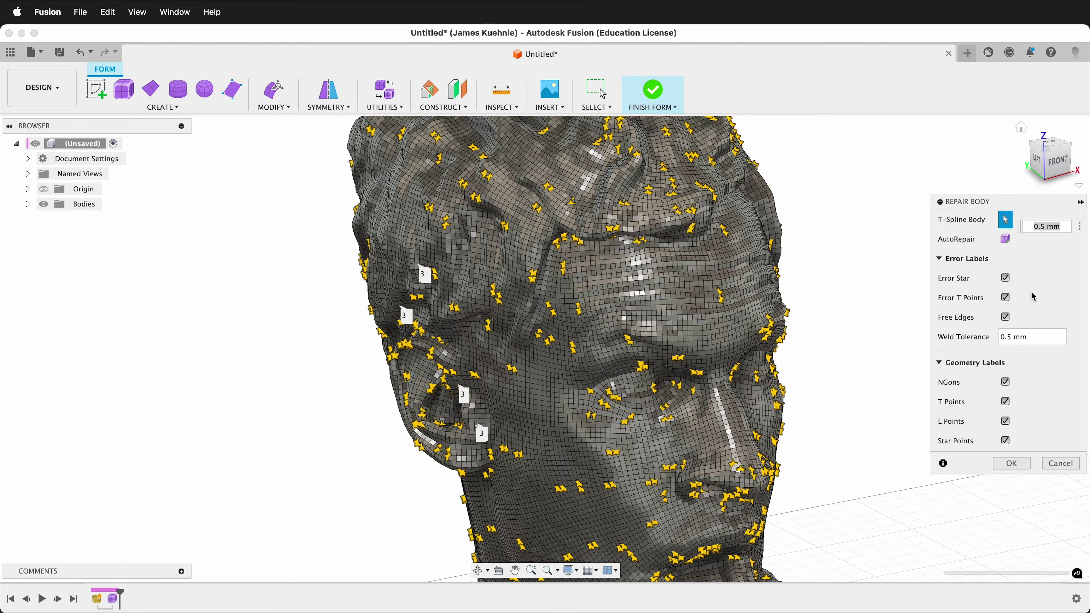
# Step: Apply the repair and finish the form, returning the head to the Design workspace
pyautogui.click(1012, 463)
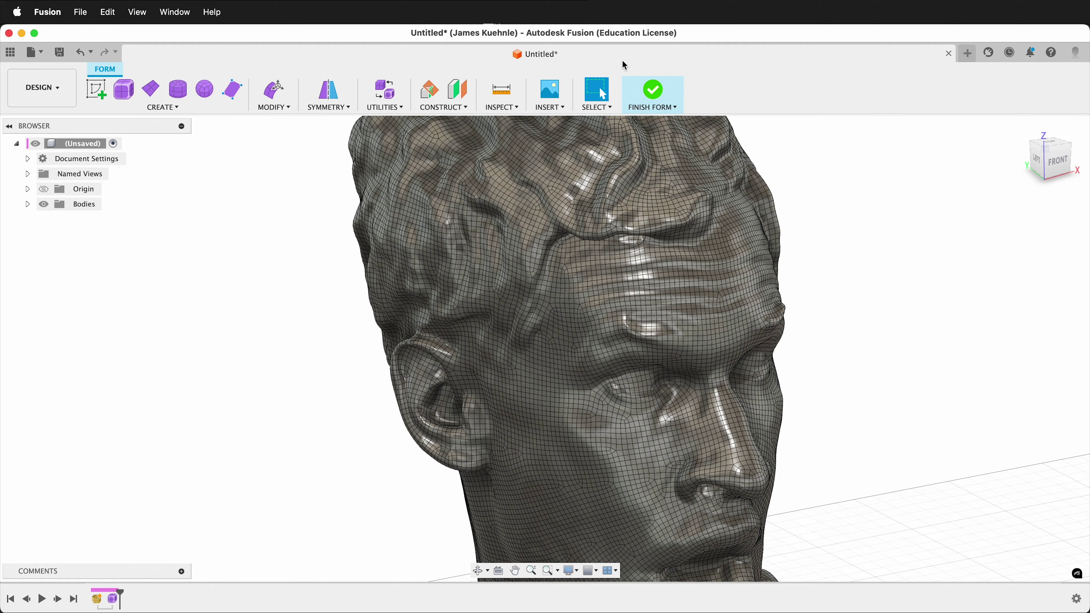
pyautogui.click(654, 92)
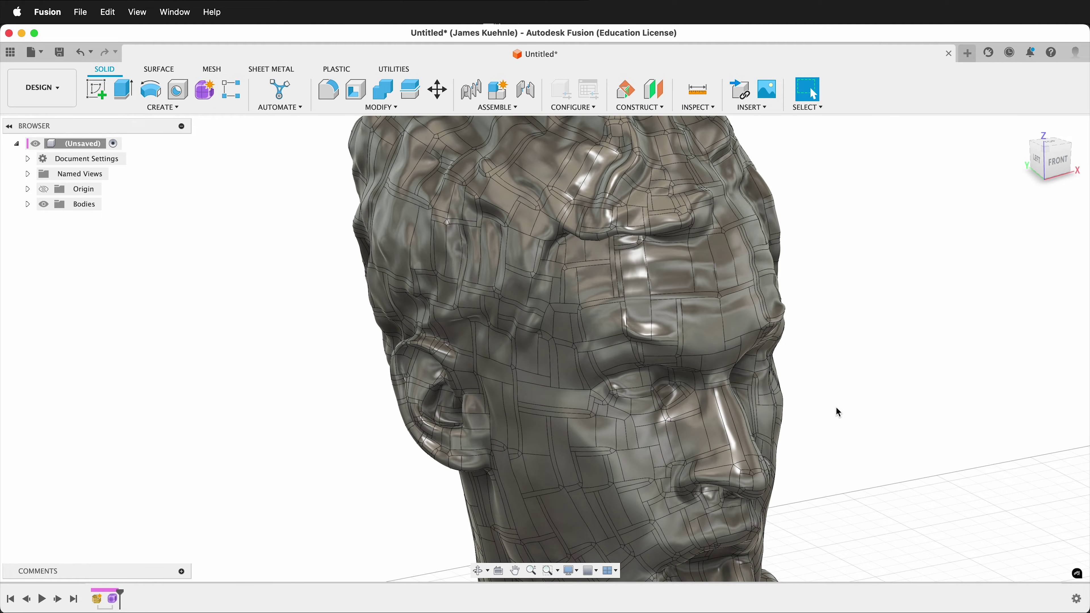
pyautogui.moveTo(837, 406); pyautogui.dragTo(708, 412, button='middle')
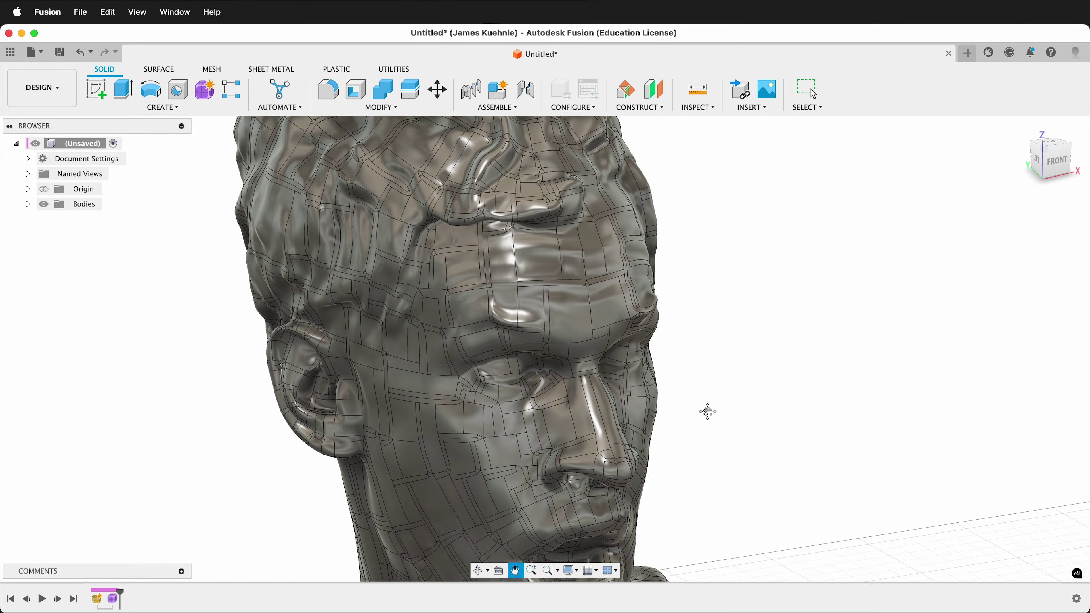
pyautogui.scroll(-5, 708, 412)
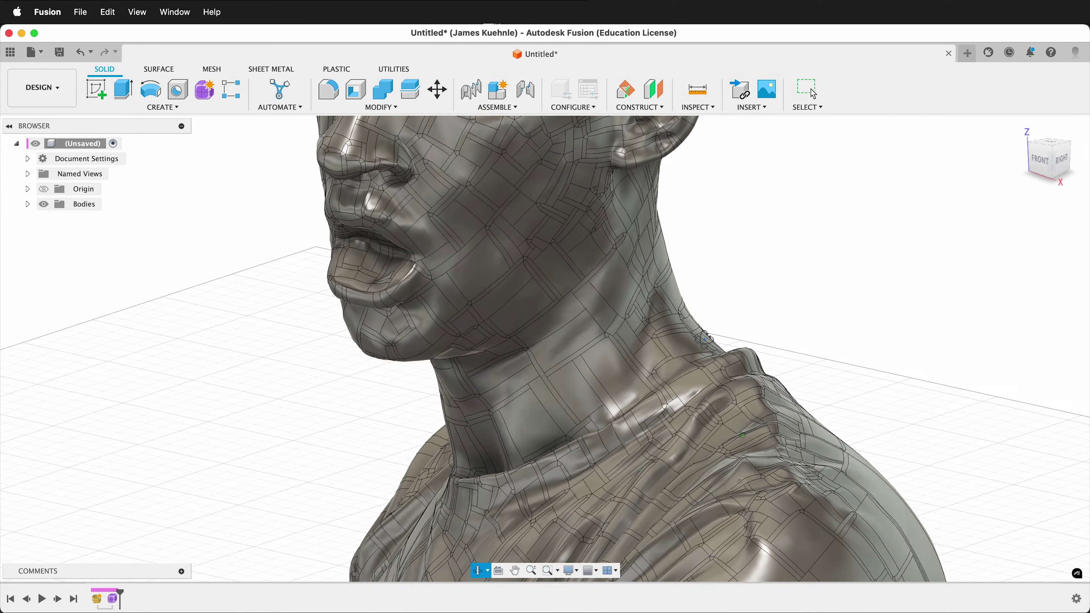